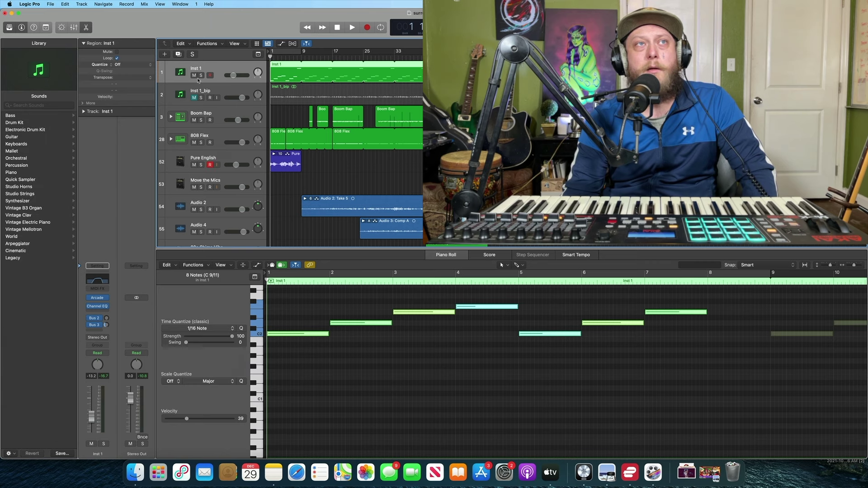
Solo the Inst 1 track, play it from the beginning, and stop the playback.
click(201, 76)
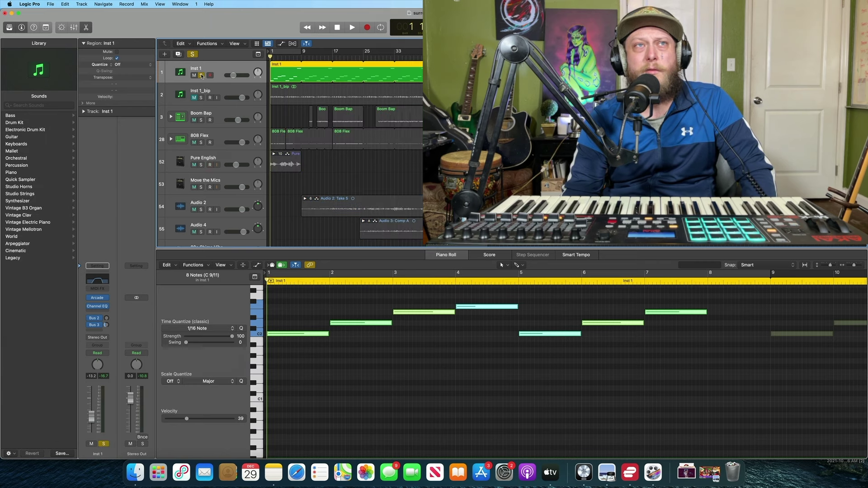
click(352, 28)
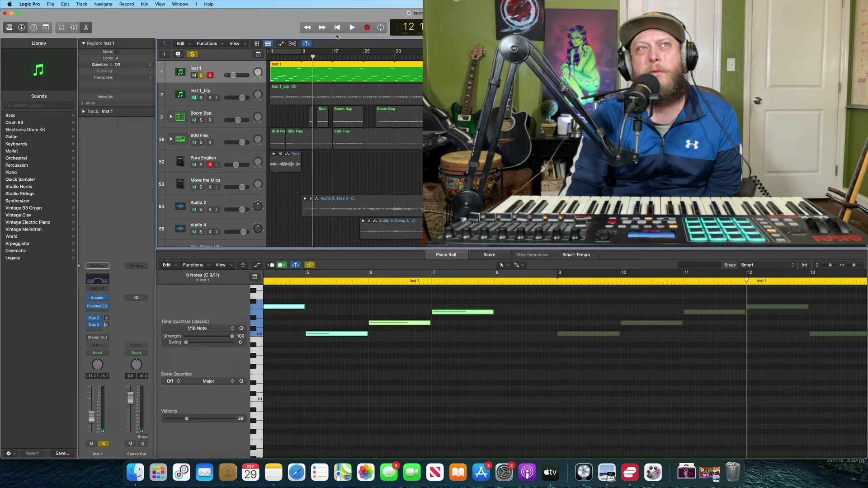
click(339, 28)
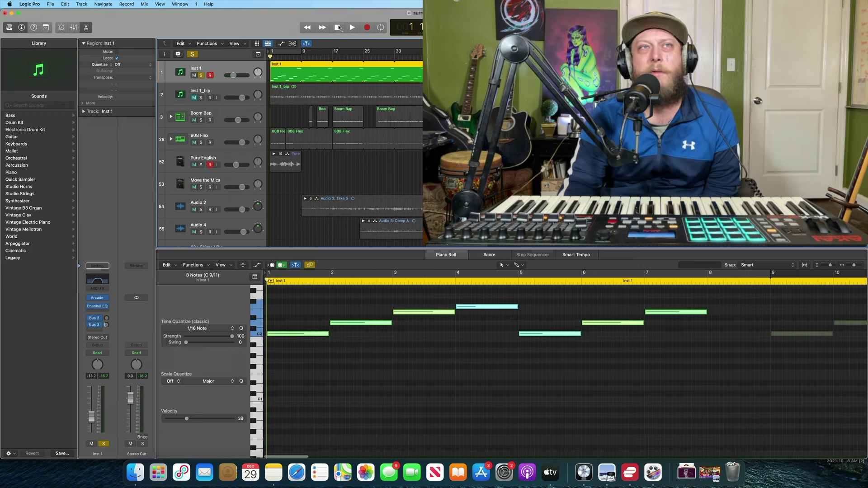
Solo the Pure English guitar track together with Inst 1, play both from bar 1, and clear all solos after stopping.
click(222, 158)
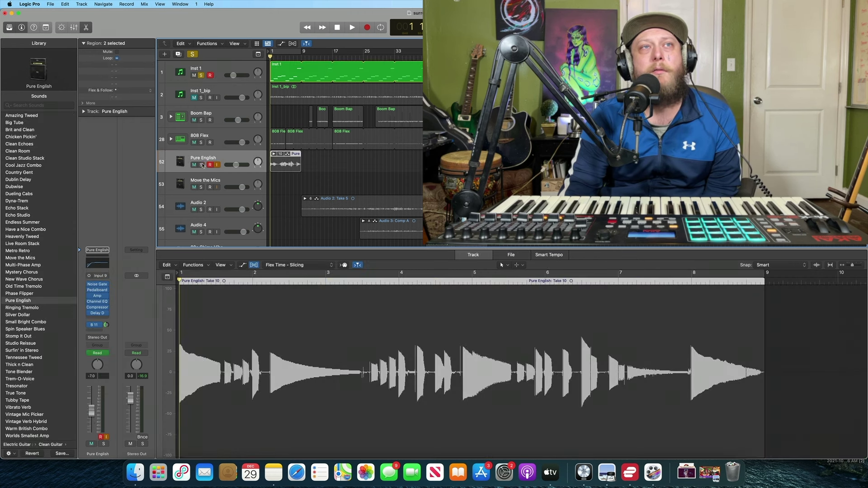
click(202, 165)
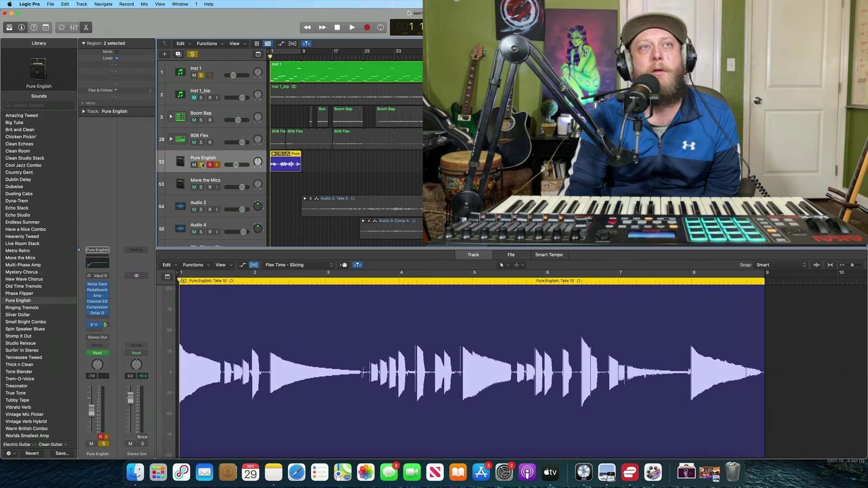
click(352, 28)
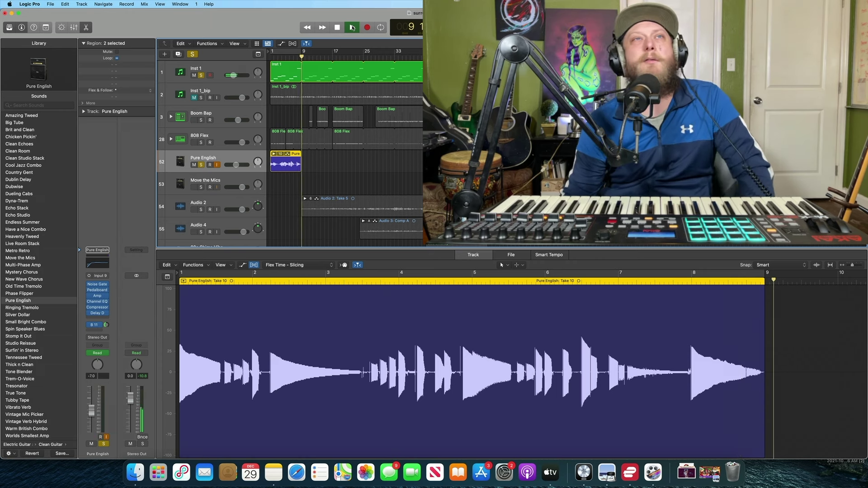
click(337, 28)
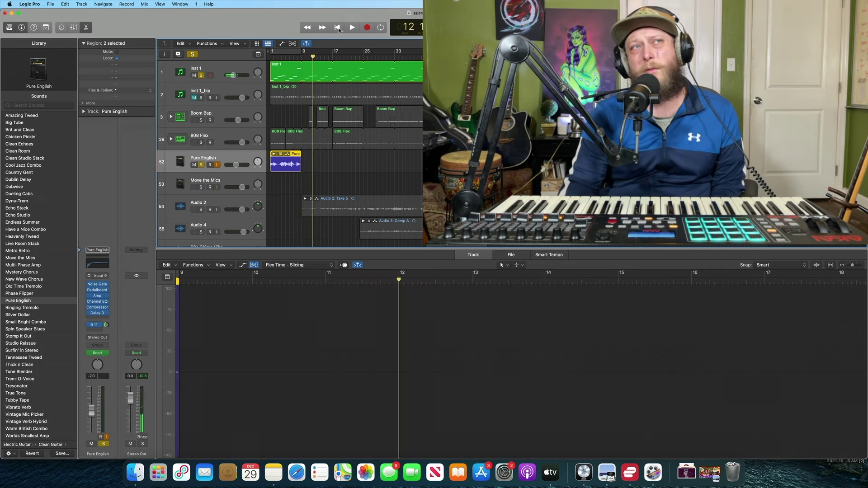
click(338, 27)
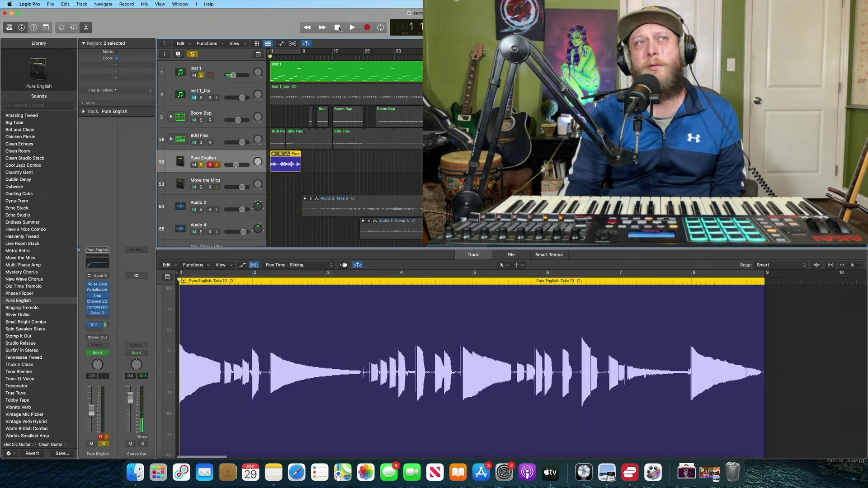
click(192, 55)
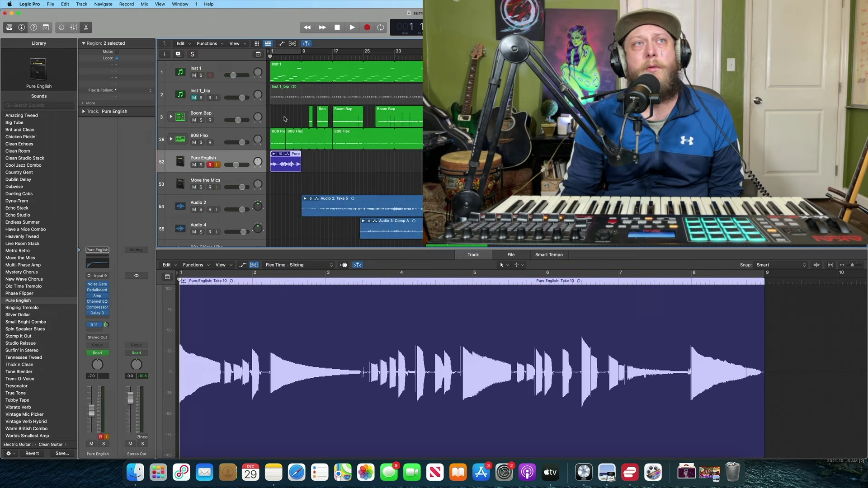
Audition the 808 Flex hi-hat pattern soloed from the beginning, clearing the solo during playback to hear it with the other tracks before stopping.
click(216, 134)
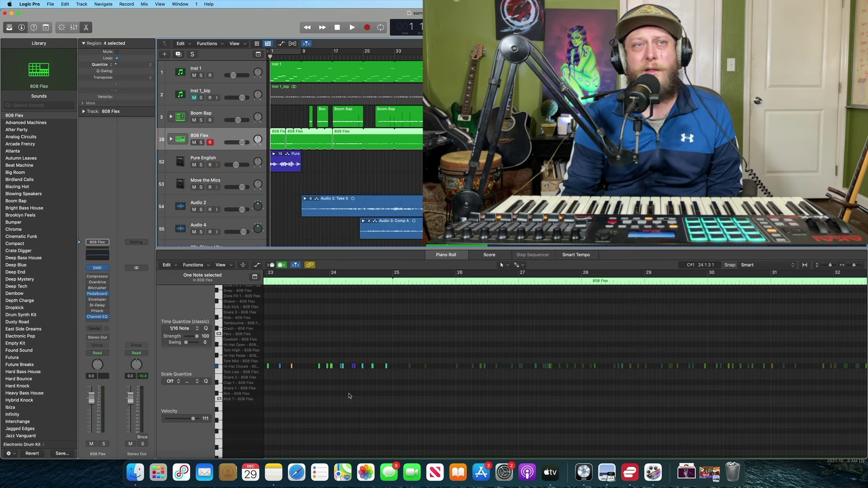
scroll(354, 396, up, 5)
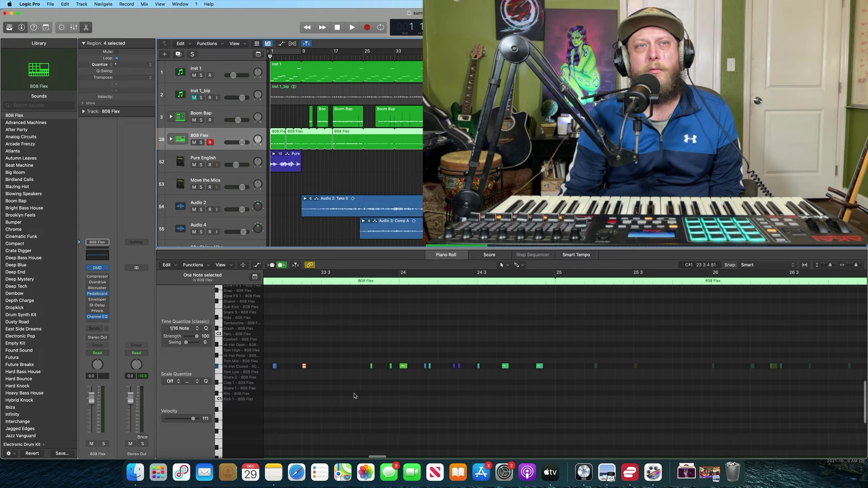
scroll(354, 396, left, 5)
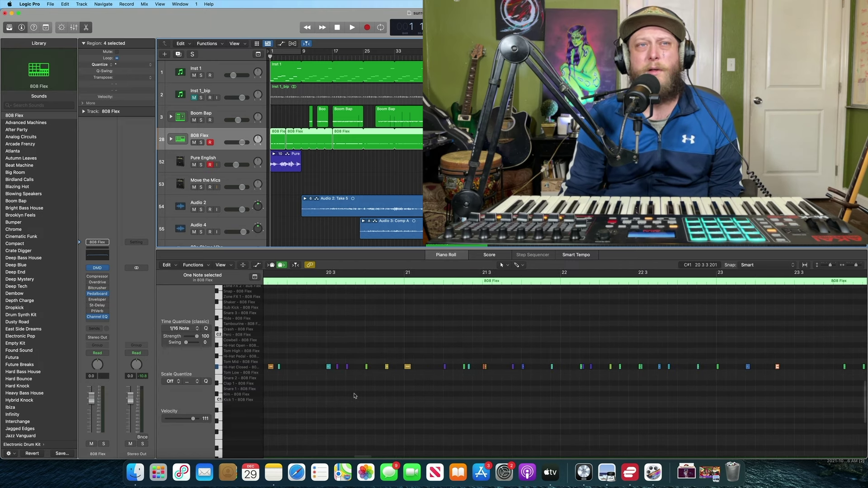
scroll(354, 396, left, 5)
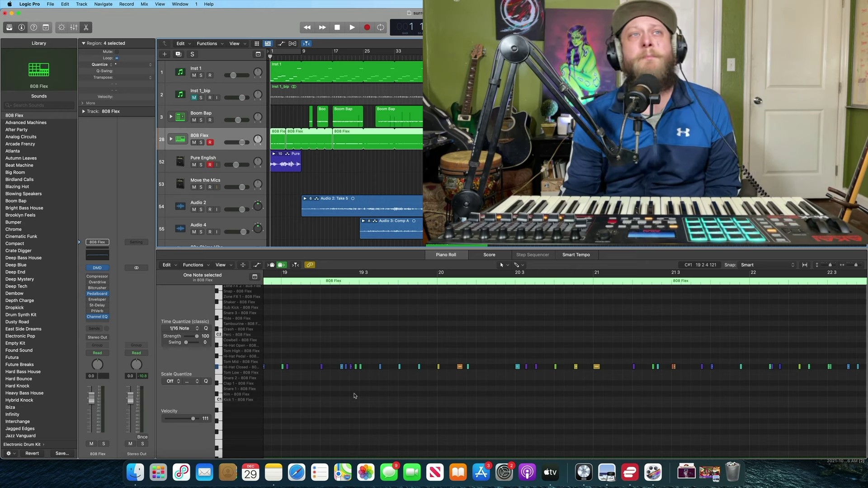
scroll(354, 395, left, 10)
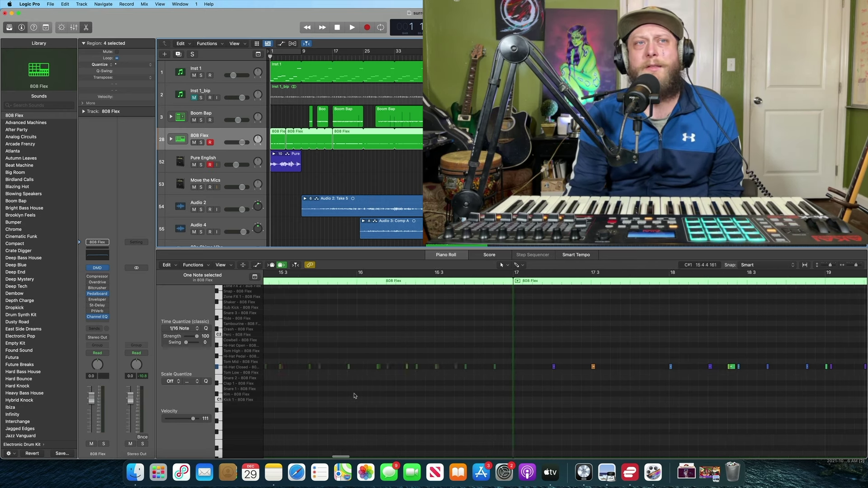
scroll(354, 396, left, 6)
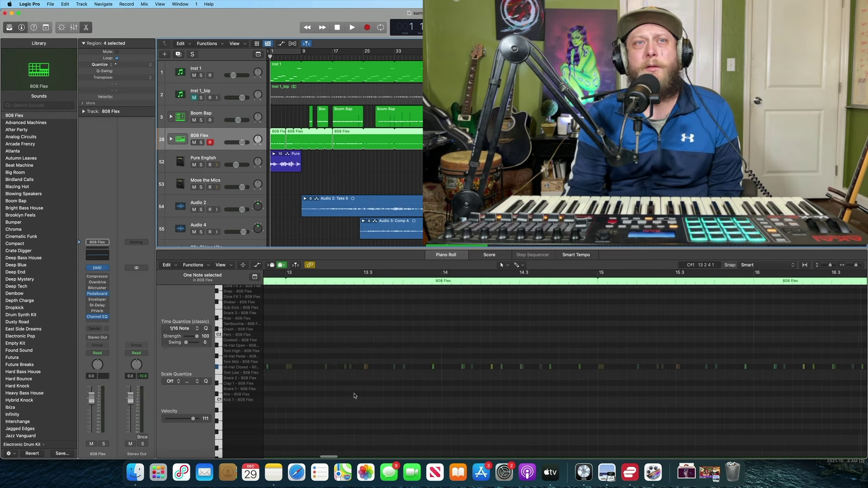
click(201, 143)
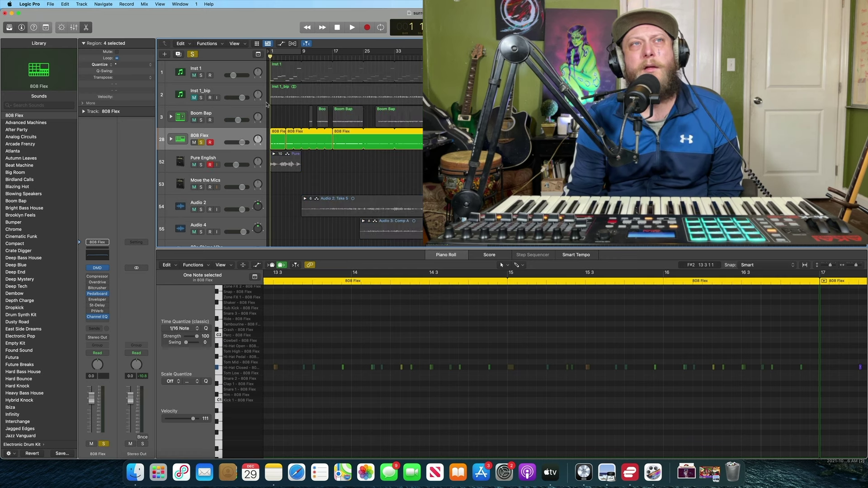
click(352, 27)
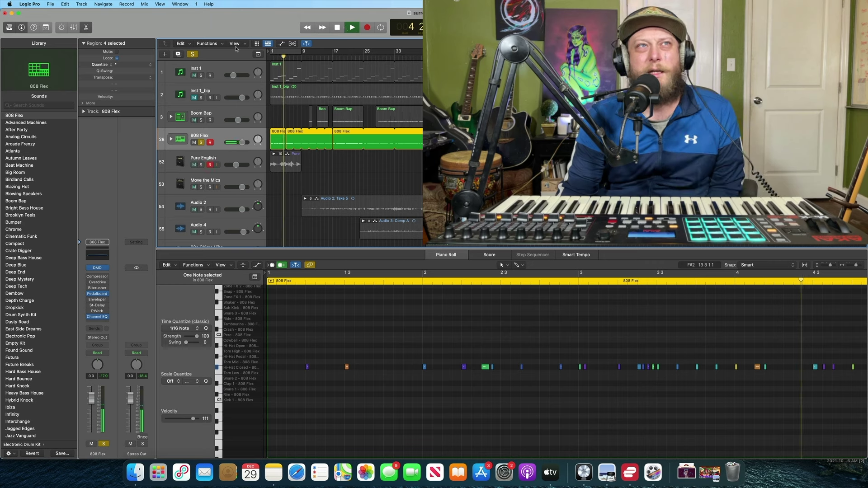
click(194, 54)
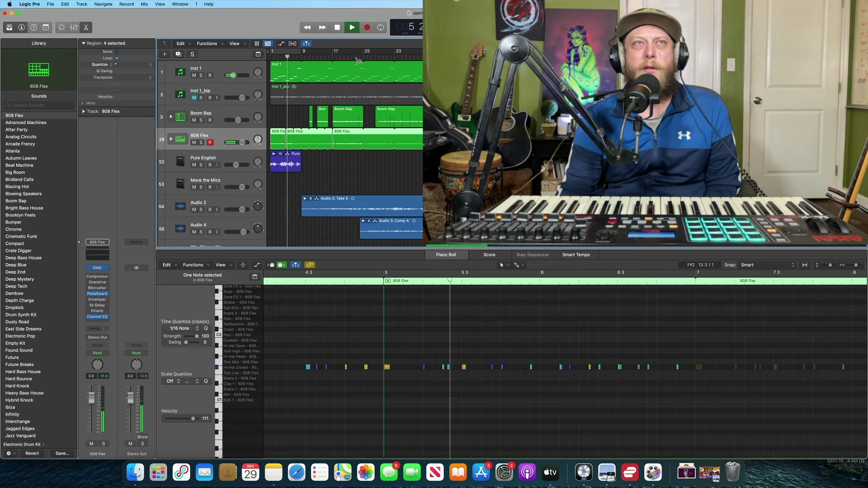
click(337, 28)
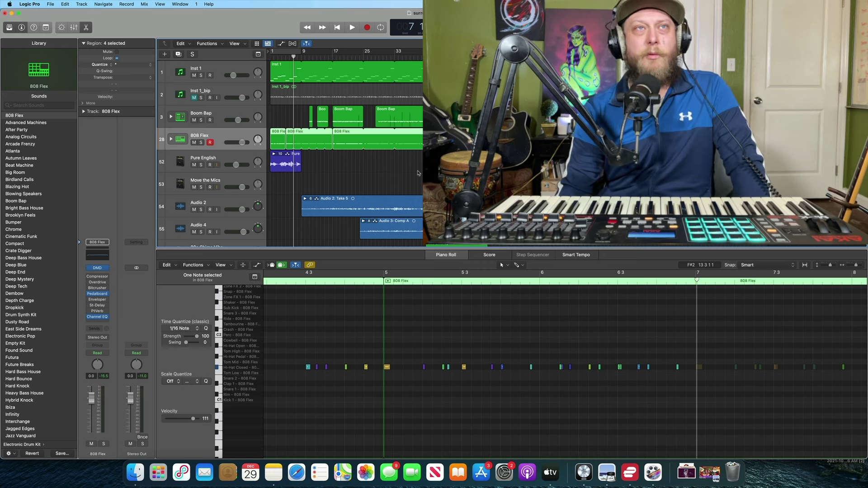
Show the Boom Bap drum notes, solo that track, and play it from bar 10.
click(221, 116)
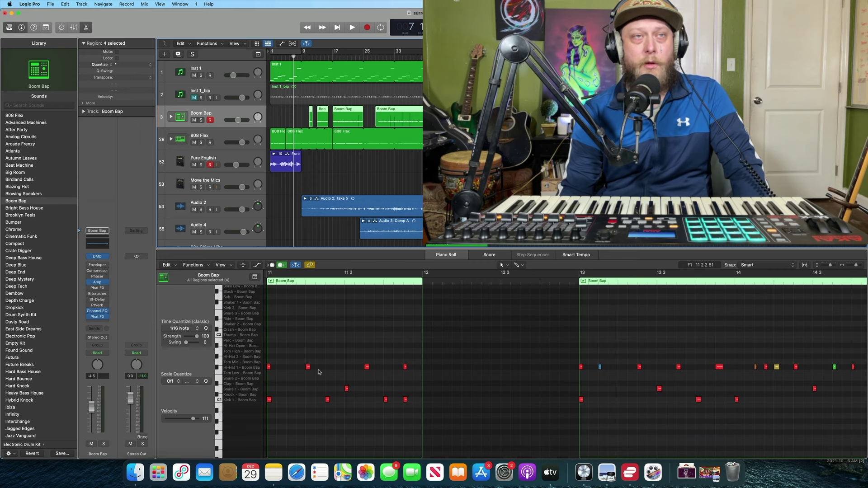
scroll(319, 372, left, 3)
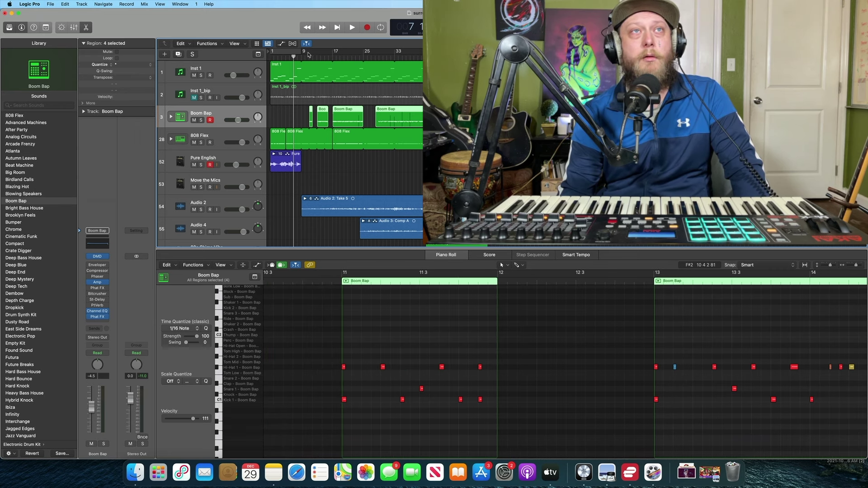
click(201, 120)
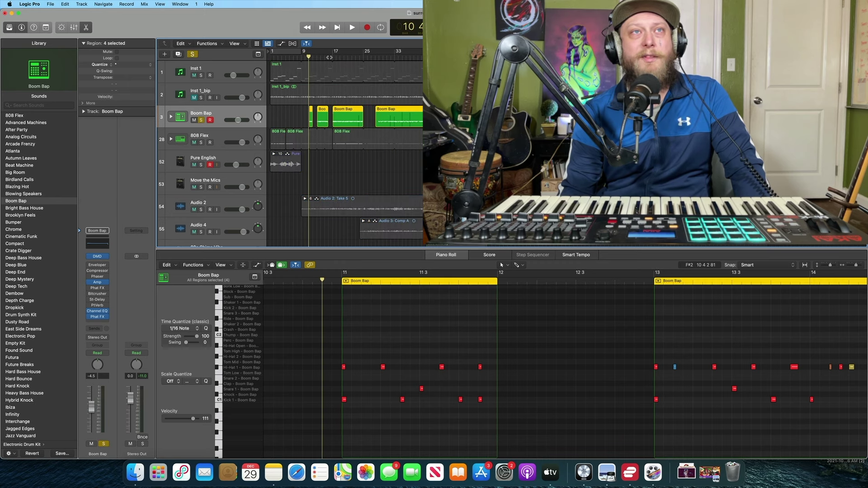
key(space)
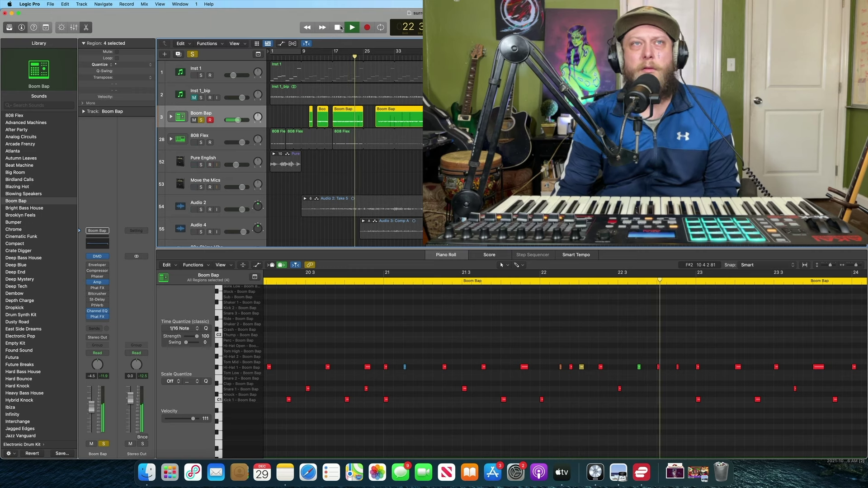
Add 808 Flex to the soloed Boom Bap playback, and clear all solos once the playhead is back at the start.
click(201, 142)
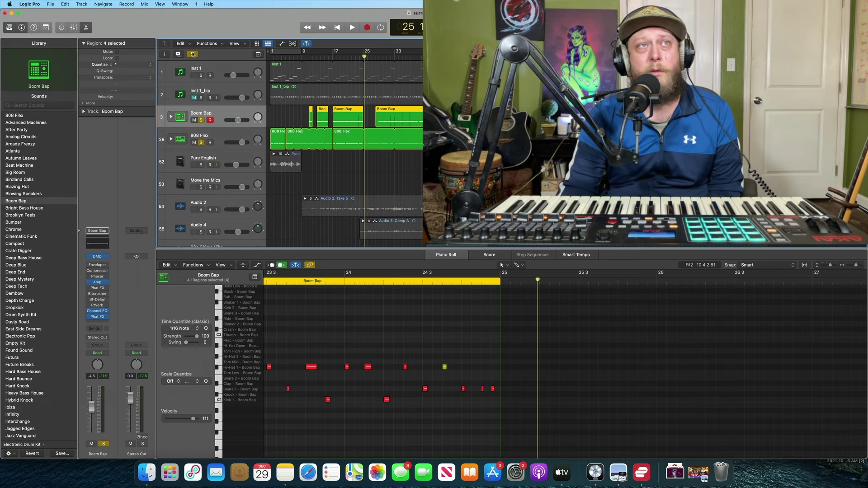
click(337, 27)
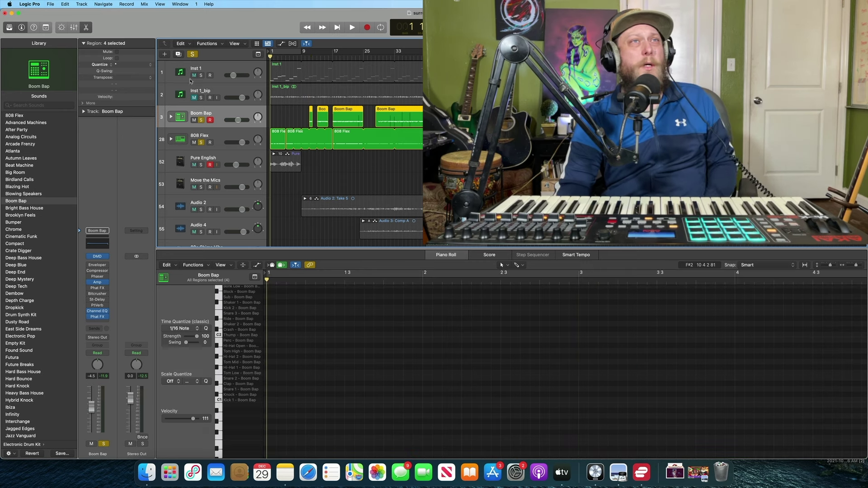
click(193, 54)
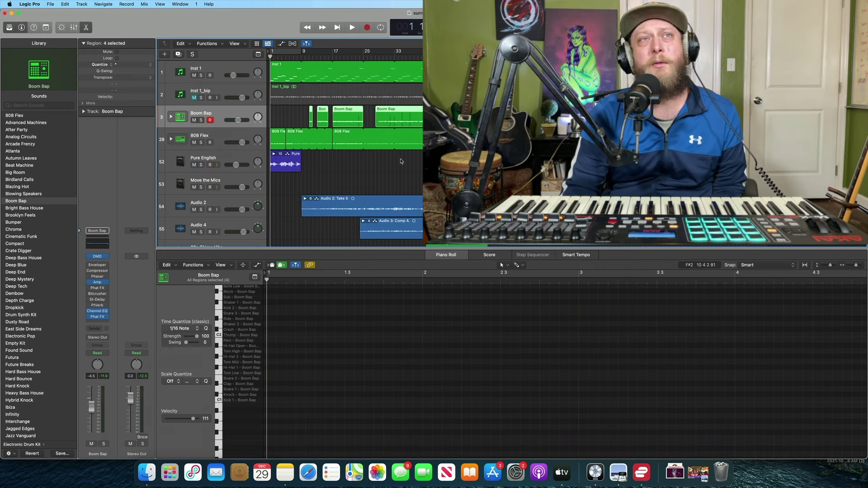
Solo the Thumb Bass track, play its line from bar 41, and stop the playback.
scroll(401, 162, down, 5)
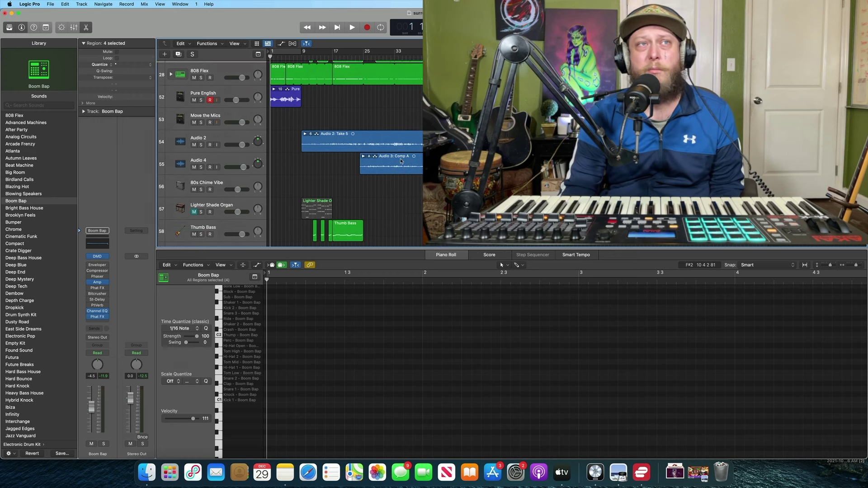
scroll(401, 161, down, 2)
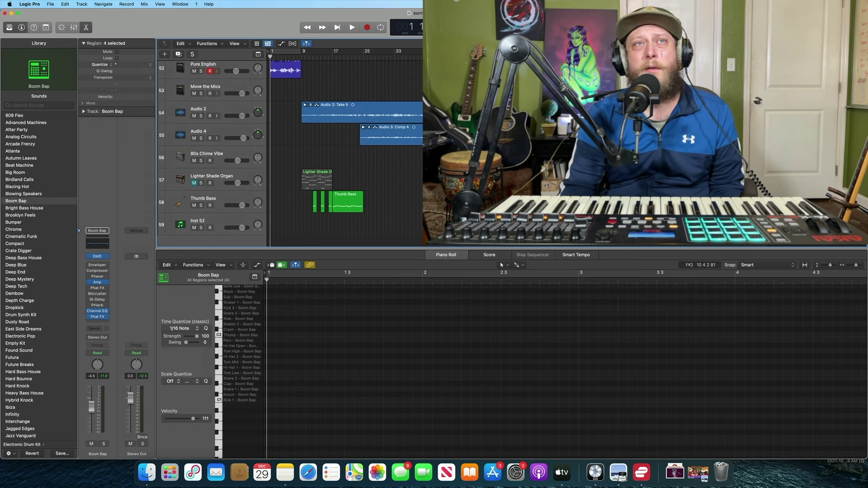
key(shift+Return)
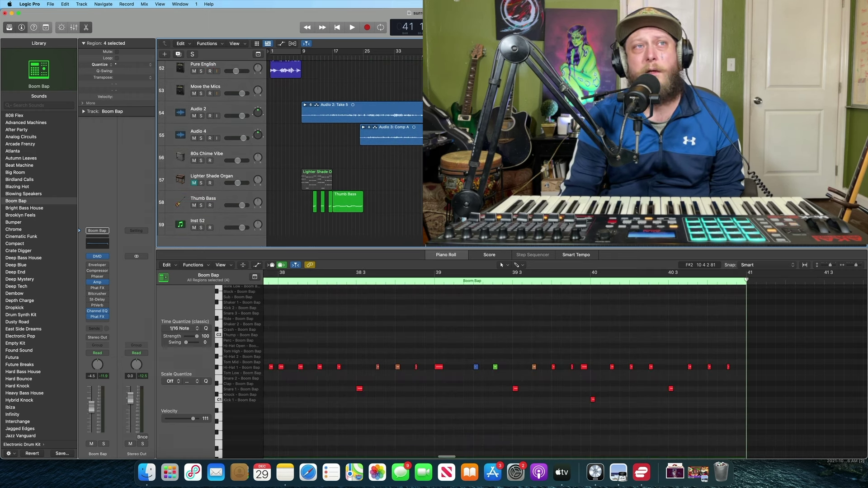
click(221, 198)
click(202, 206)
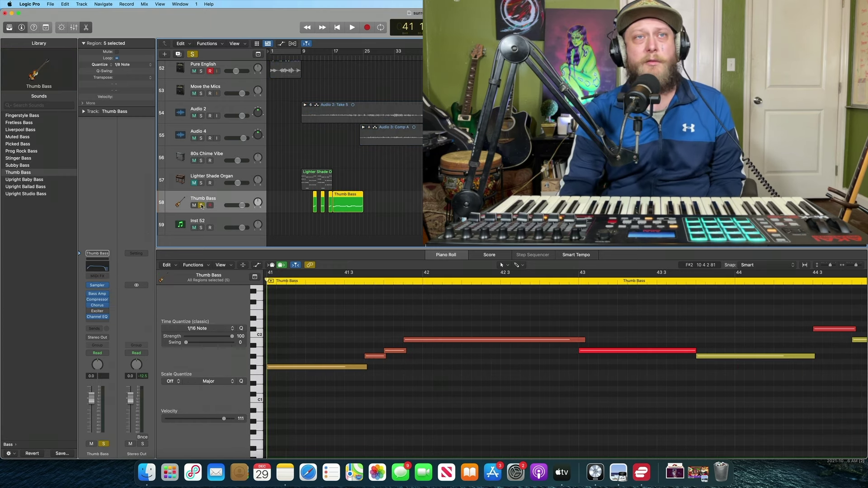
click(351, 27)
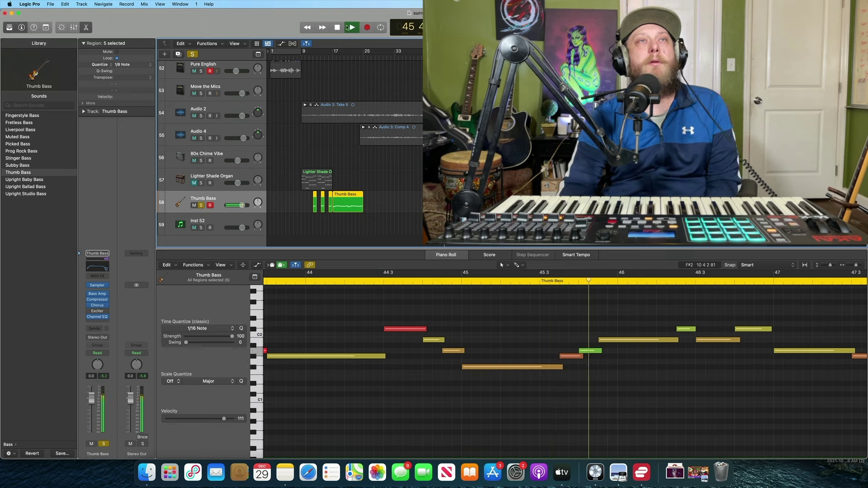
click(339, 28)
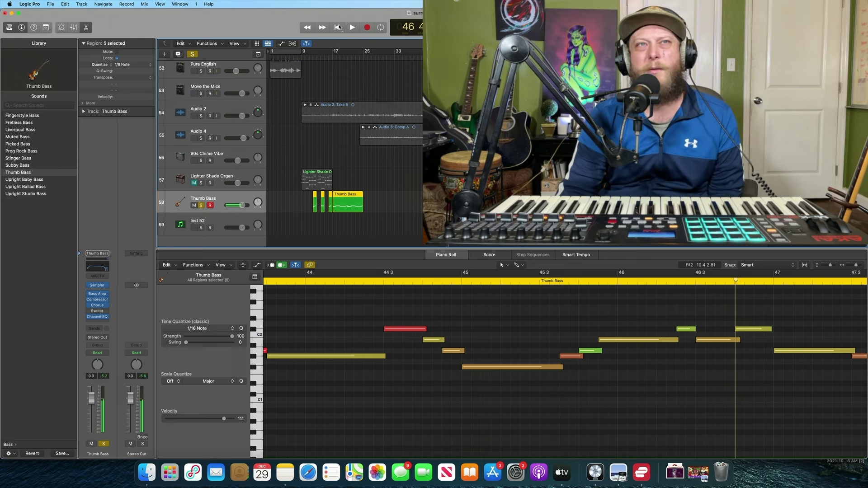
Clear the existing solo, solo the 80s Chime Vibe track, and play its melody from bar 41.
click(226, 155)
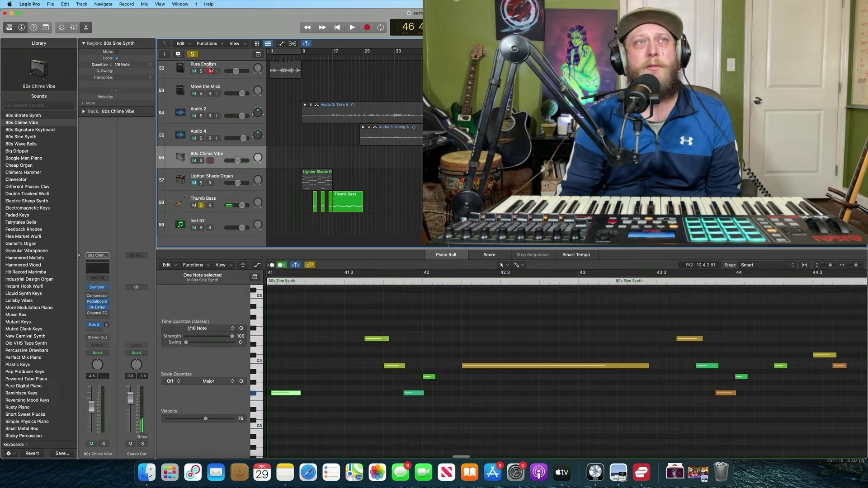
click(192, 54)
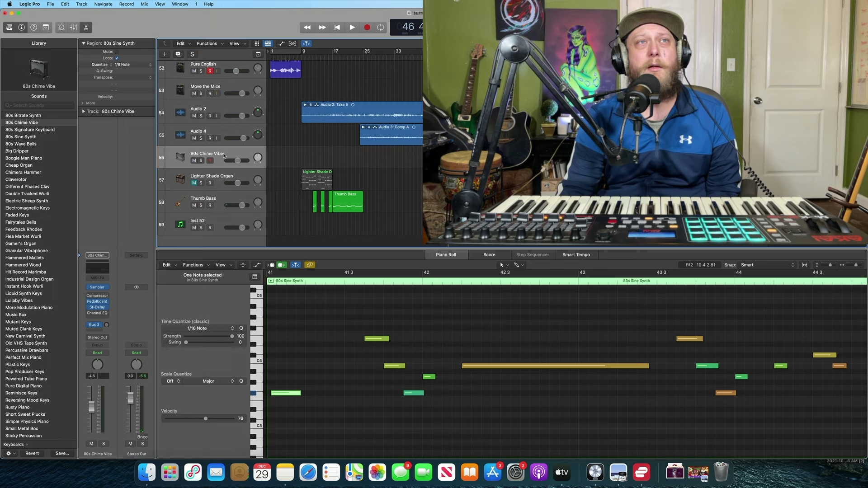
click(201, 161)
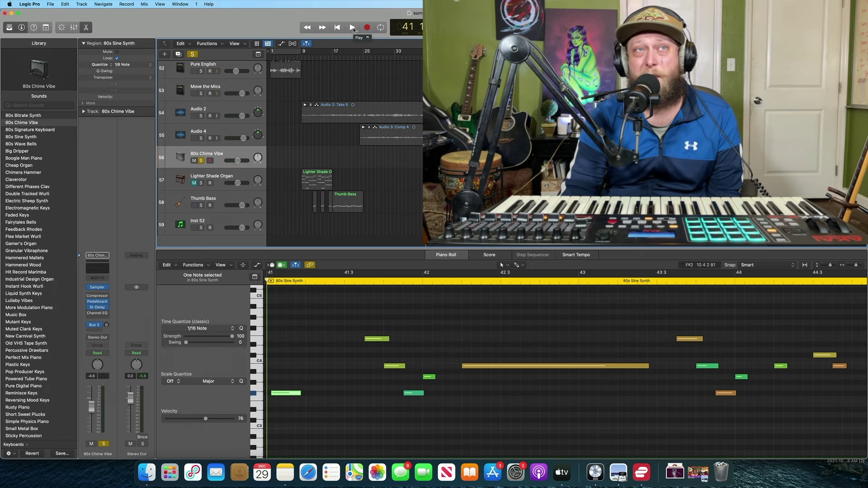
click(352, 28)
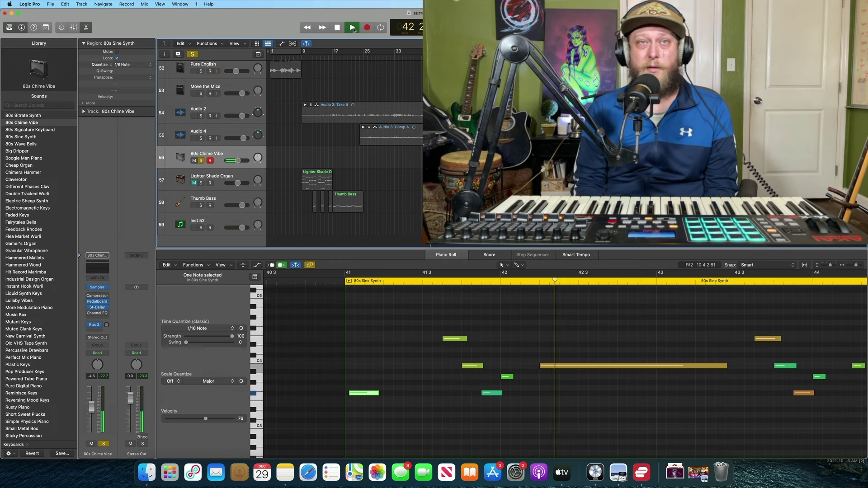
Add Pure English to the soloed 80s Chime Vibe playback, stop it, and clear all solos.
click(201, 71)
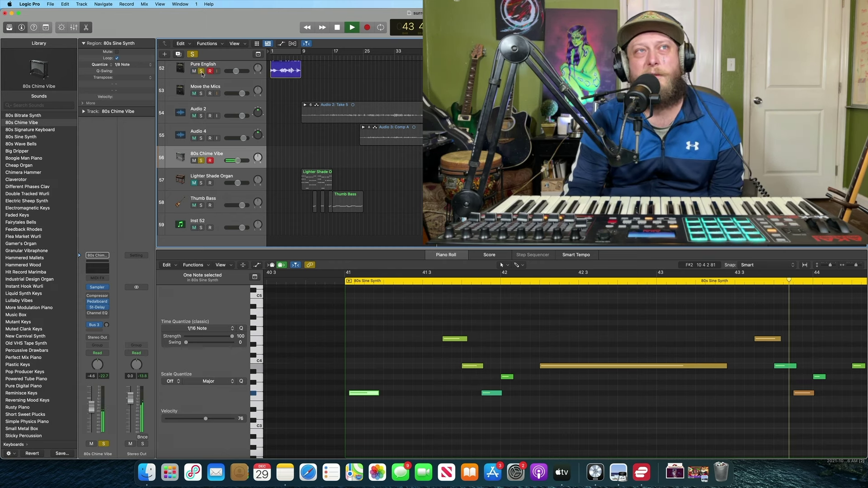
click(337, 27)
scroll(290, 149, up, 5)
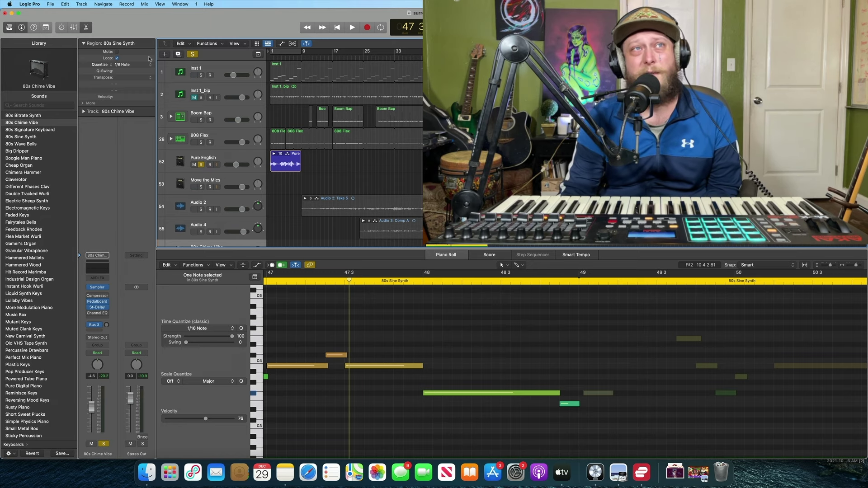
click(192, 54)
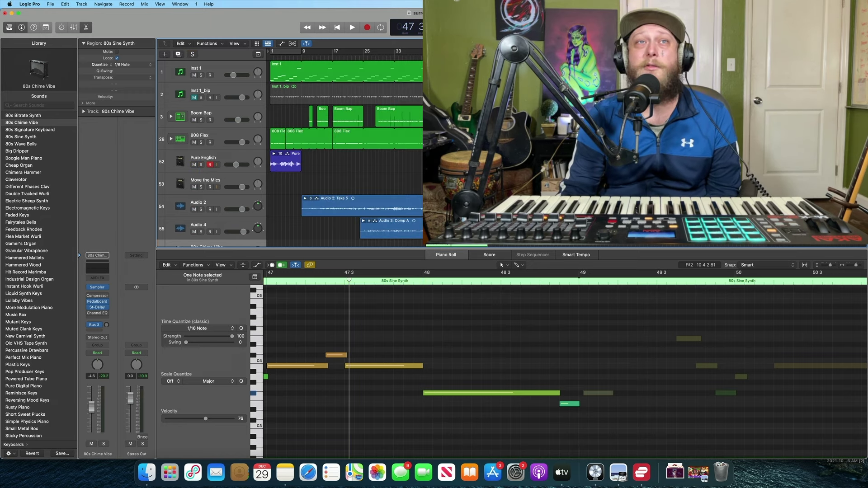
click(210, 164)
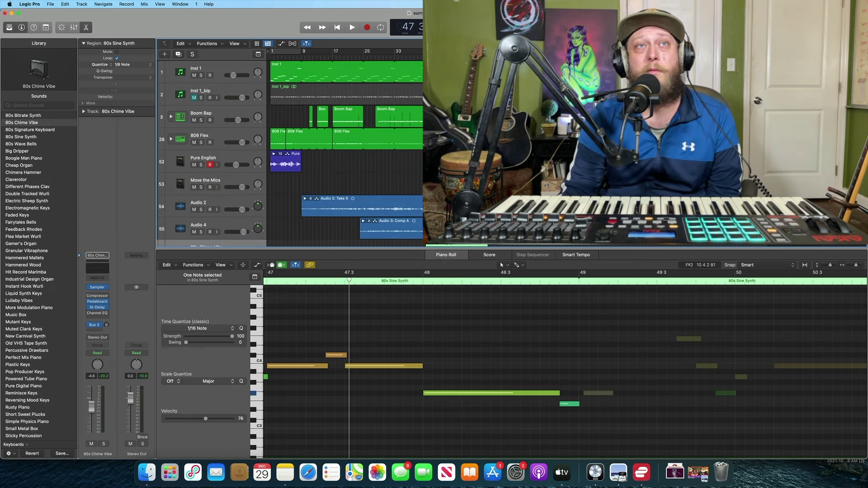
key(space)
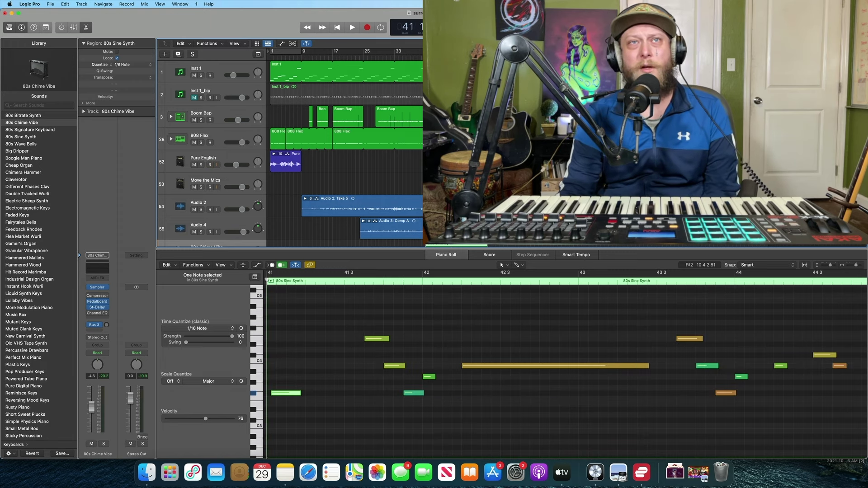
Show the Audio 2 vocal track's waveform, play the full mix from bar 9, and stop the playback around bar 24.
scroll(289, 154, down, 2)
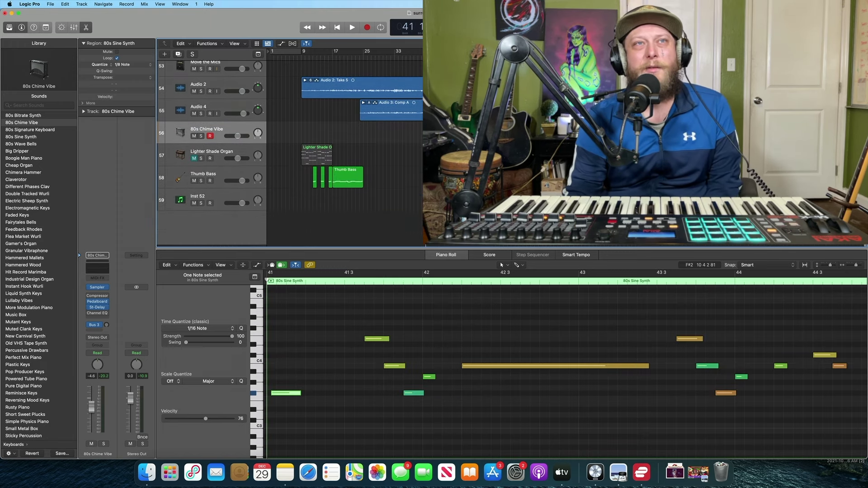
scroll(346, 154, up, 4)
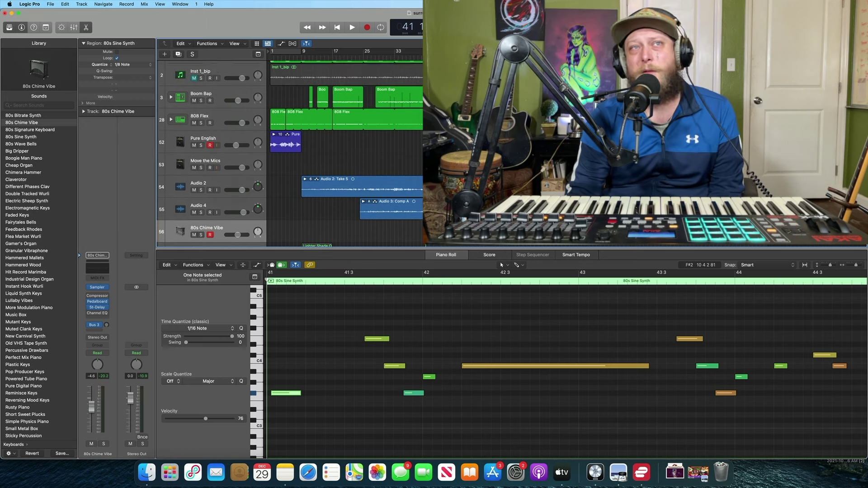
scroll(345, 154, down, 1)
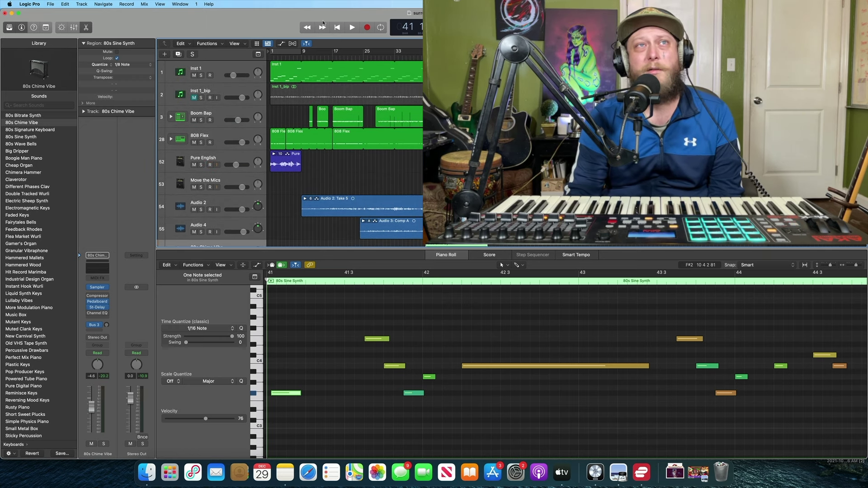
click(337, 27)
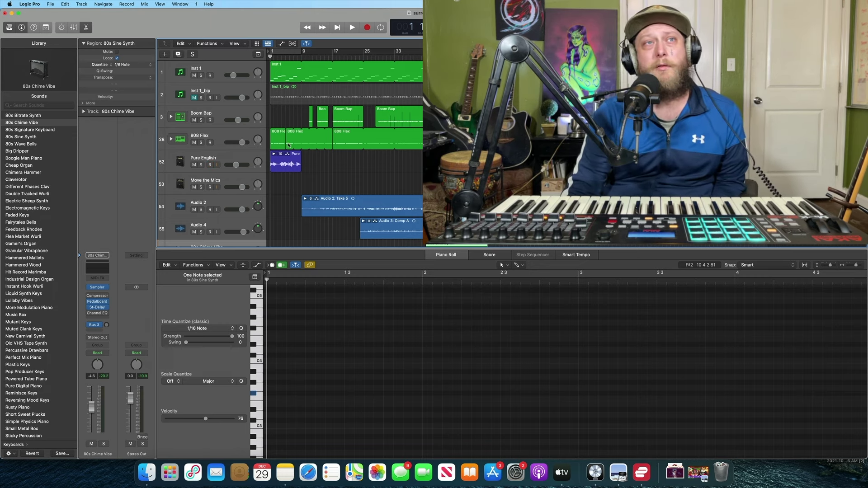
scroll(292, 194, down, 3)
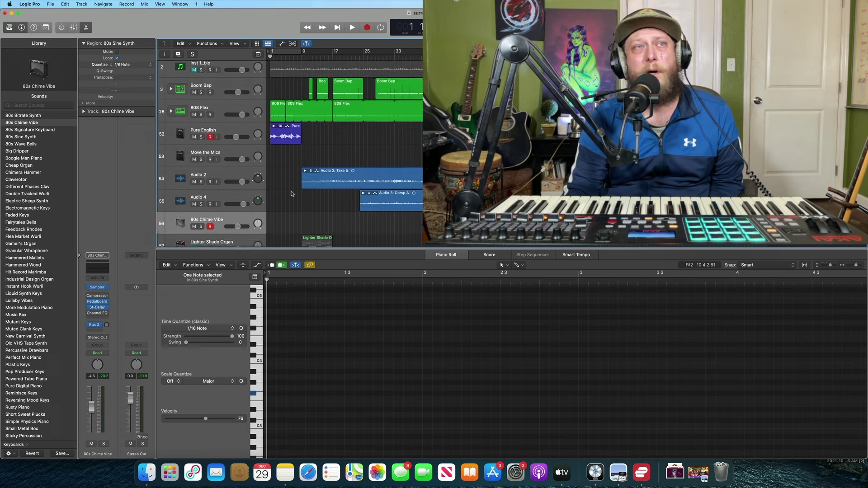
click(226, 175)
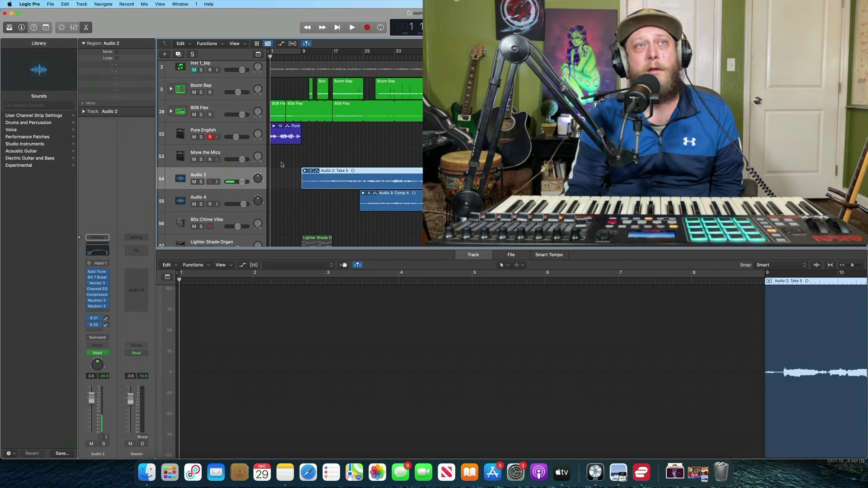
click(299, 57)
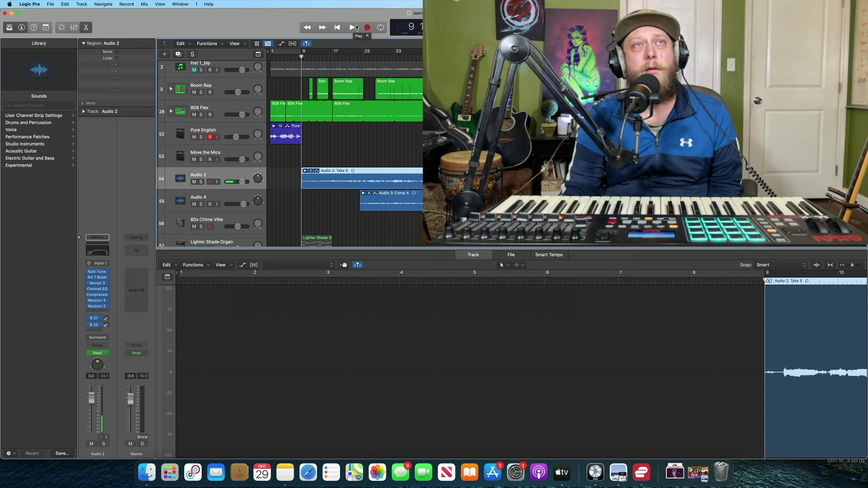
click(352, 27)
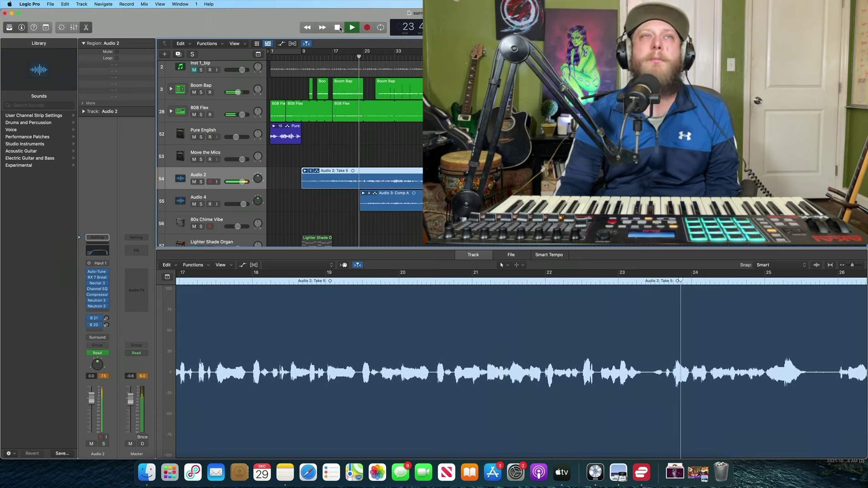
click(338, 28)
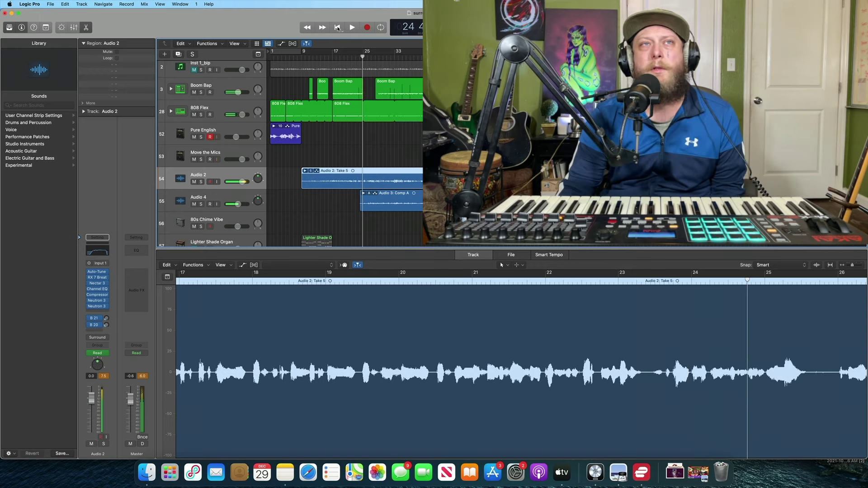